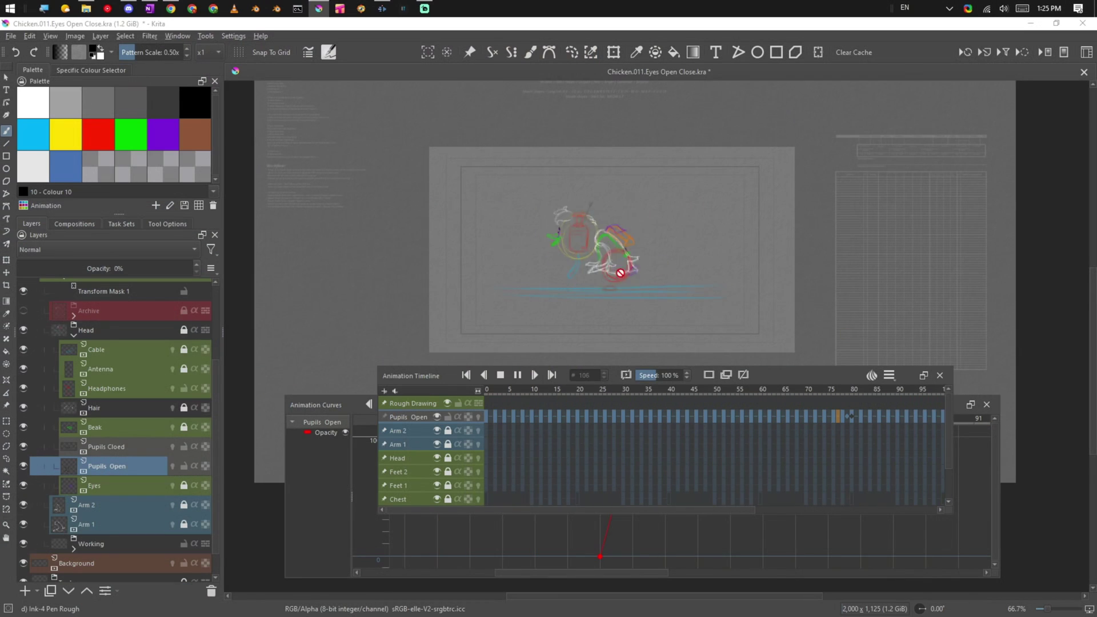
# - Zoom in on the canvas while the chicken walk cycle loops
pyautogui.scroll(1, 584, 277)
pyautogui.scroll(1, 583, 276)
pyautogui.scroll(1, 598, 273)
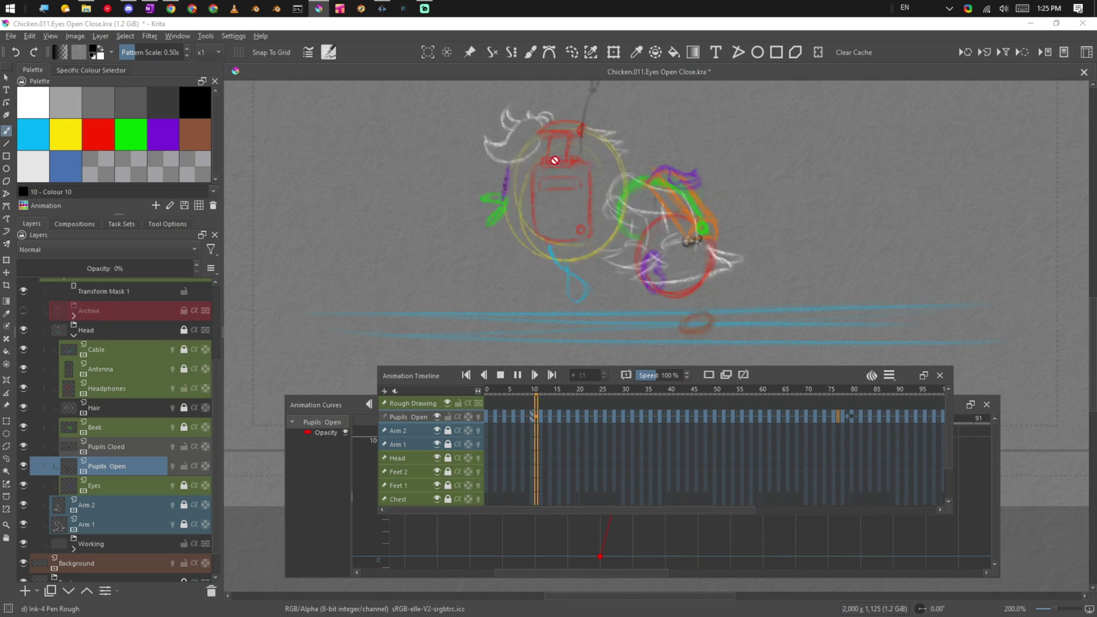
# - Stop playback and show the Animation Curves docker at frame 79, just before the opacity jump
pyautogui.click(506, 374)
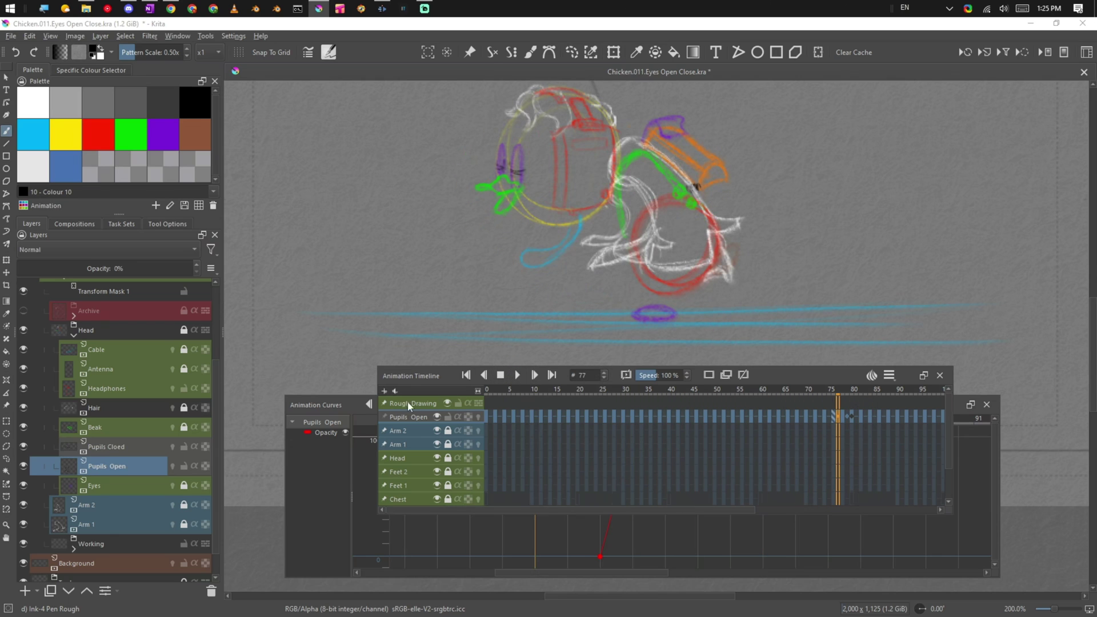
pyautogui.click(337, 407)
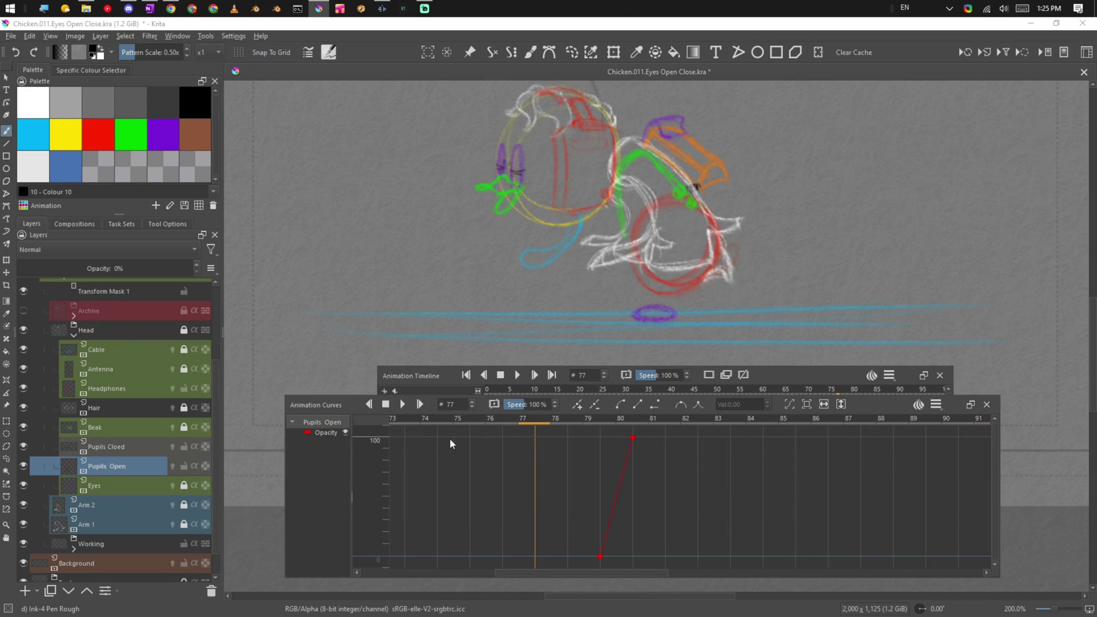
pyautogui.moveTo(329, 407)
pyautogui.mouseDown()
pyautogui.moveTo(349, 397)
pyautogui.moveTo(325, 414)
pyautogui.moveTo(335, 410)
pyautogui.mouseUp()
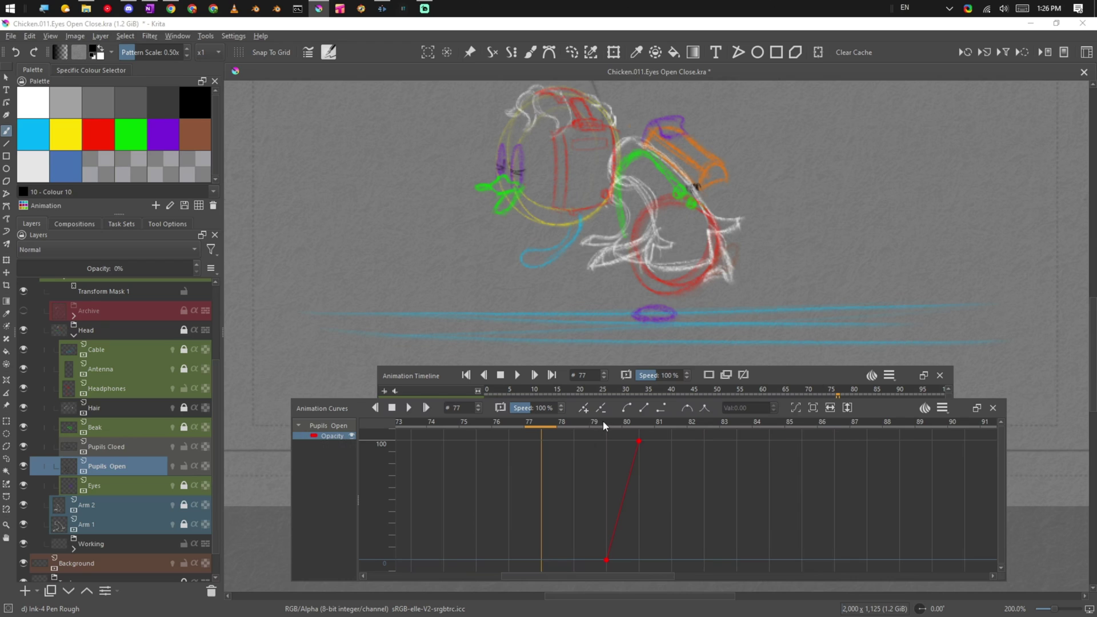
pyautogui.moveTo(603, 421)
pyautogui.mouseDown()
pyautogui.moveTo(567, 426)
pyautogui.moveTo(676, 420)
pyautogui.moveTo(579, 438)
pyautogui.moveTo(605, 435)
pyautogui.mouseUp()
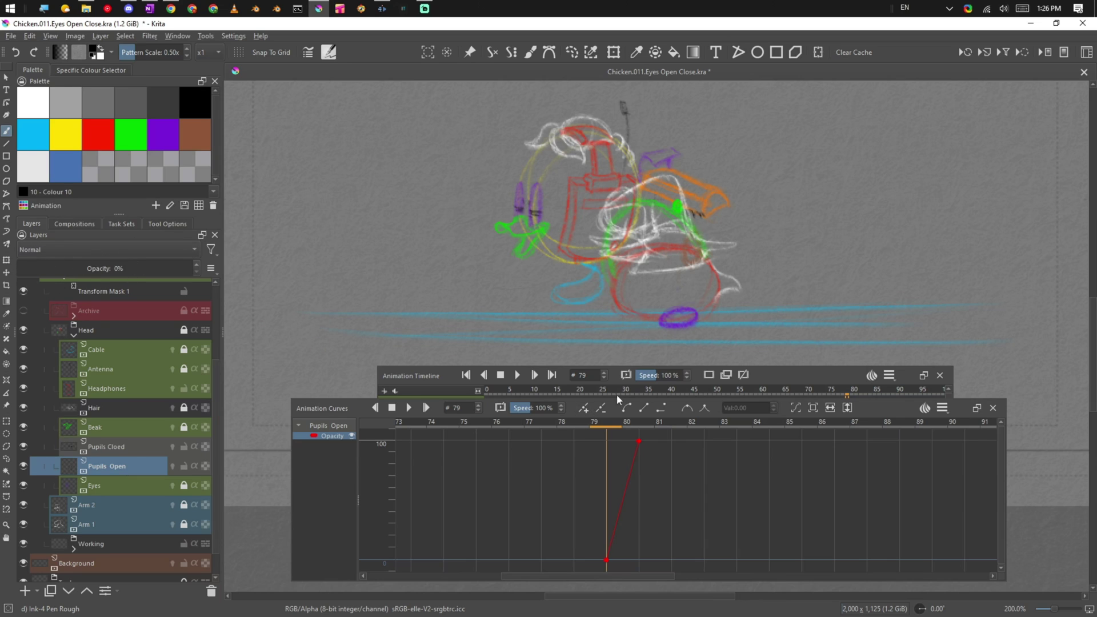
pyautogui.click(622, 428)
pyautogui.click(624, 425)
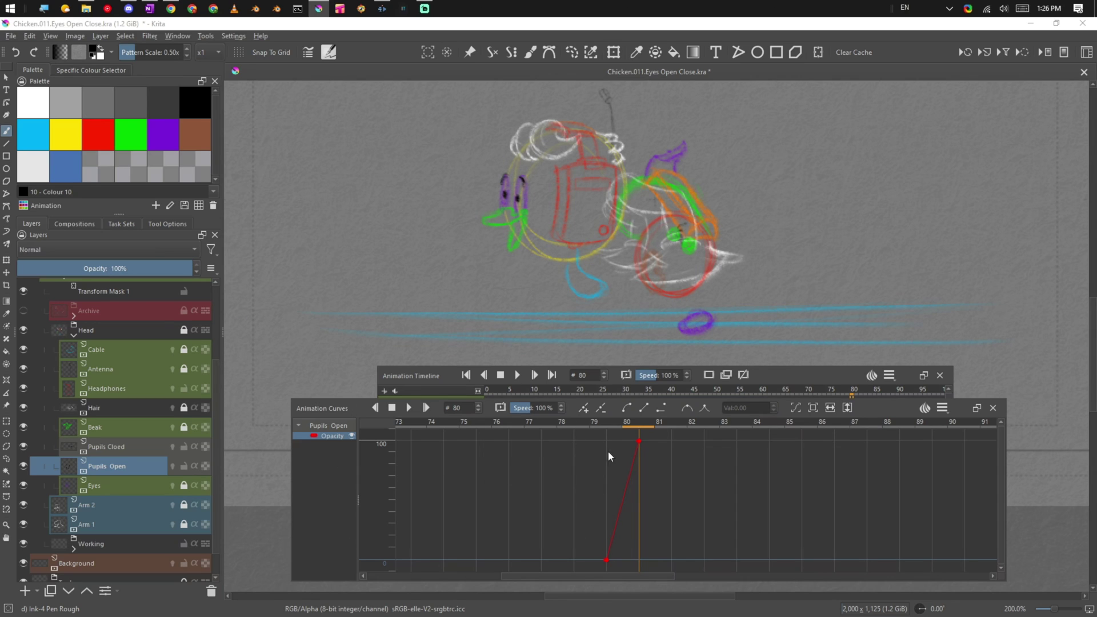
pyautogui.click(616, 420)
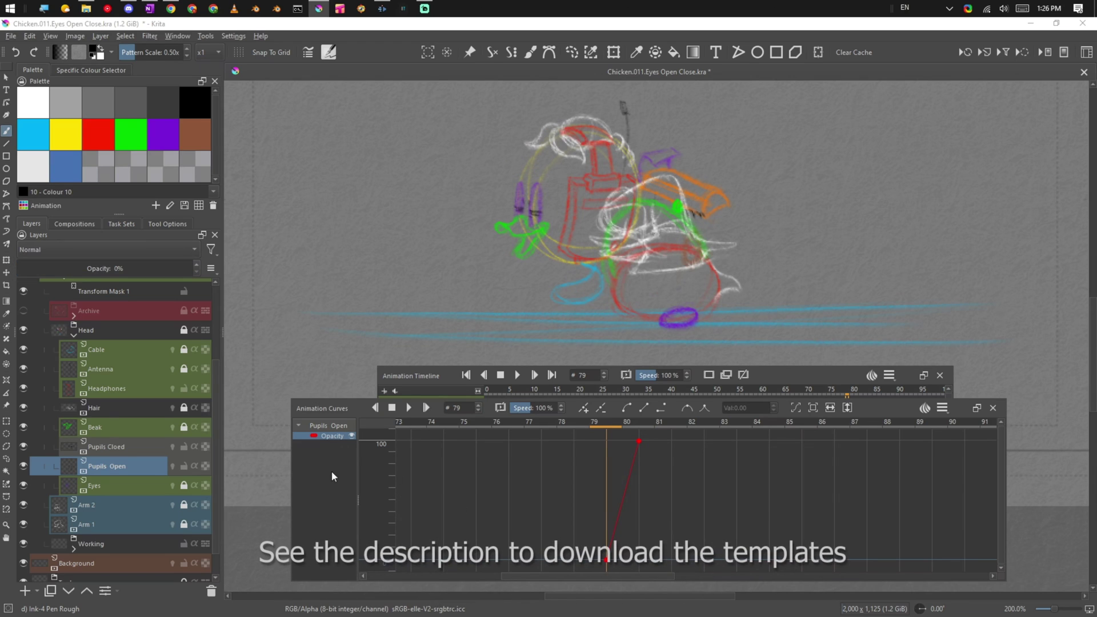
pyautogui.click(633, 426)
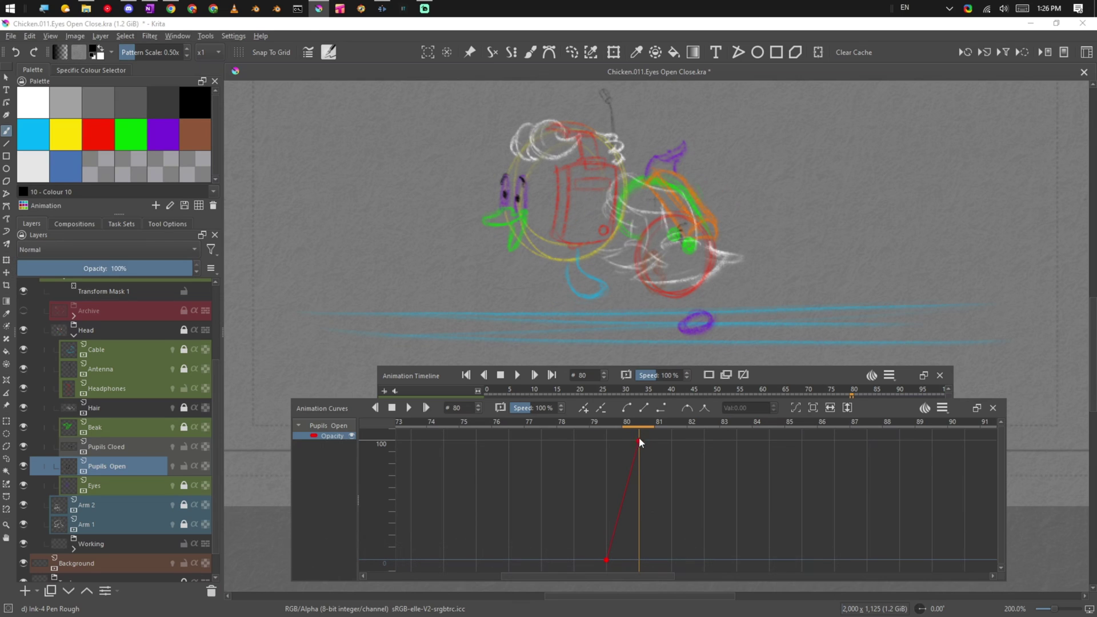
pyautogui.click(610, 426)
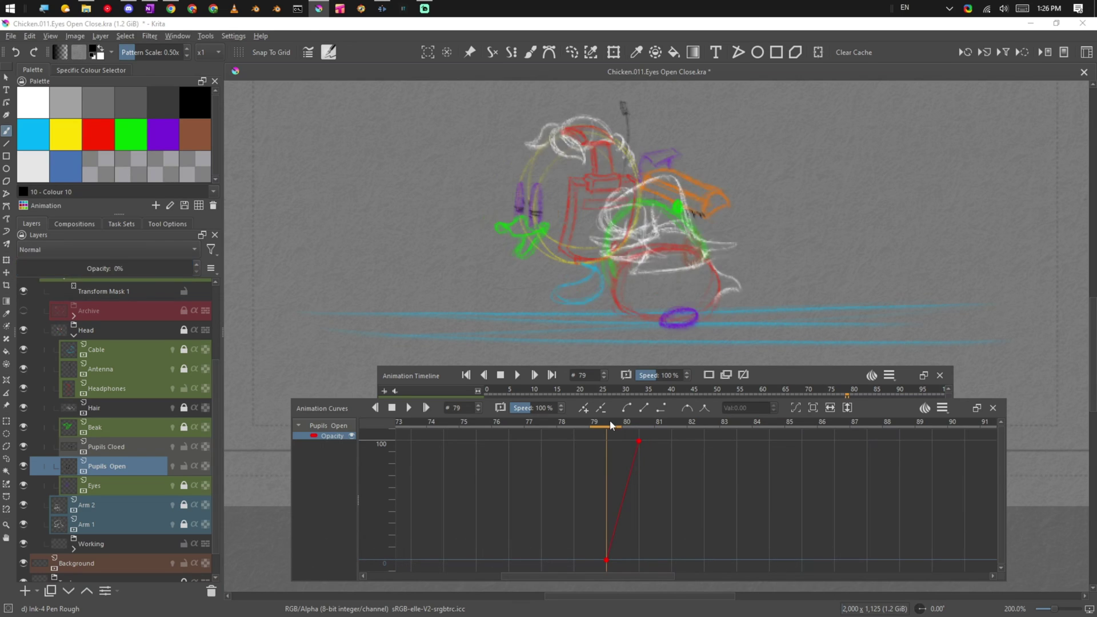
pyautogui.click(629, 426)
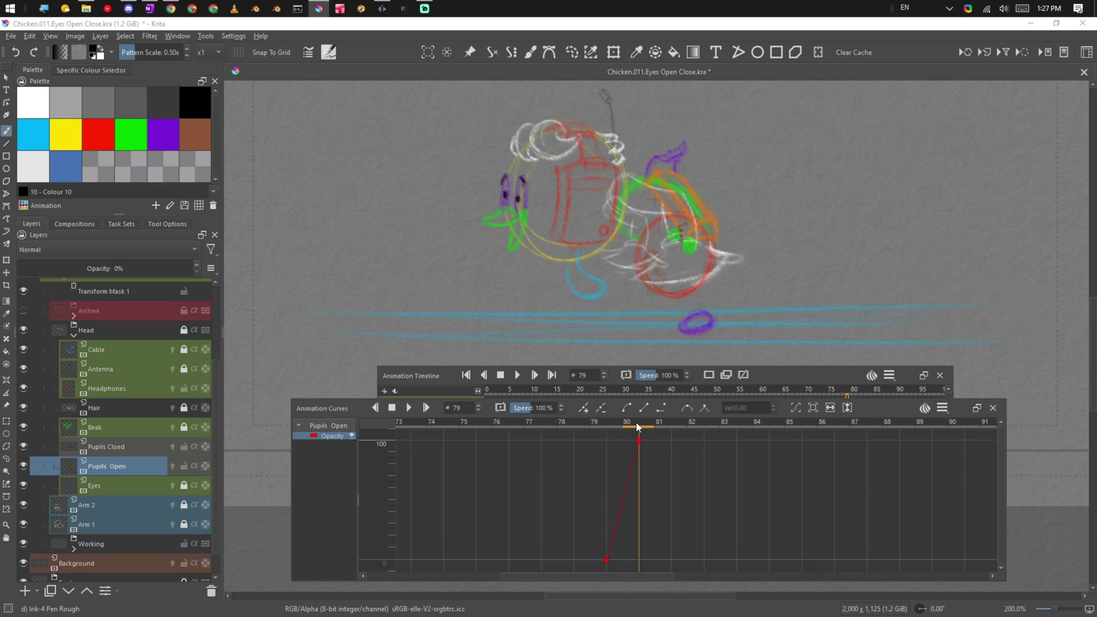
pyautogui.click(609, 426)
pyautogui.click(627, 426)
pyautogui.click(610, 426)
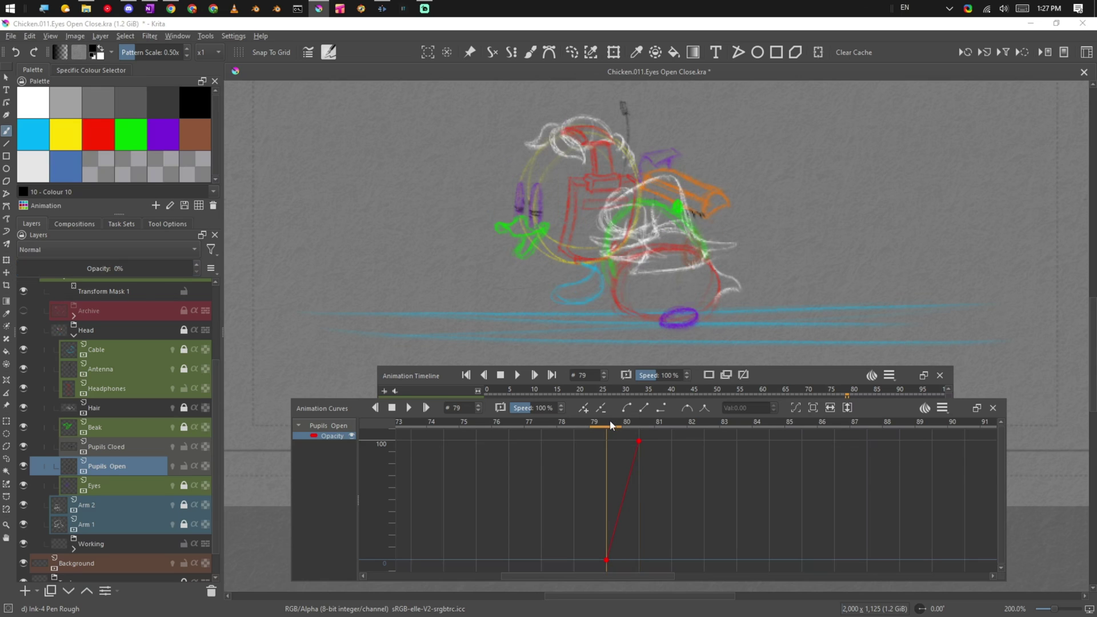
pyautogui.click(638, 422)
pyautogui.click(607, 426)
pyautogui.click(639, 426)
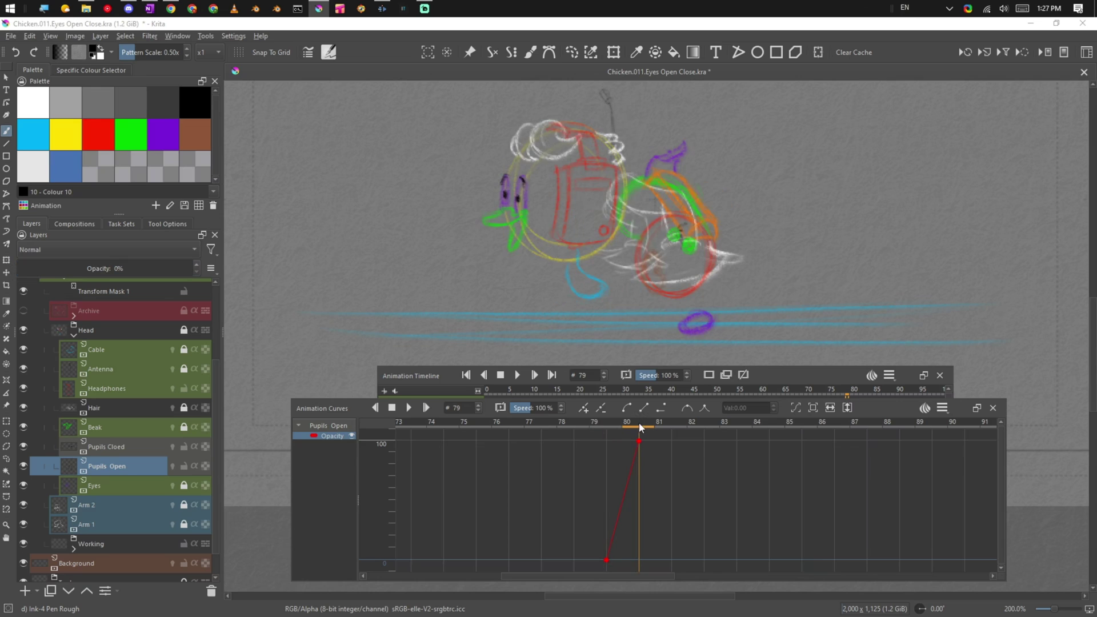
pyautogui.click(608, 429)
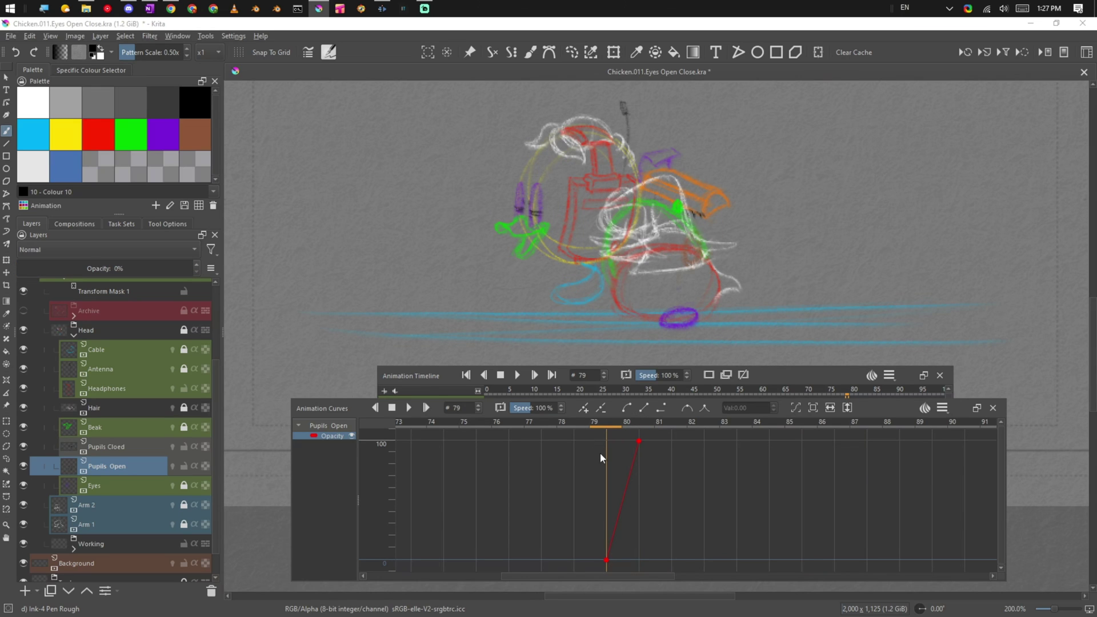
pyautogui.moveTo(621, 423)
pyautogui.mouseDown()
pyautogui.moveTo(639, 426)
pyautogui.moveTo(444, 451)
pyautogui.moveTo(658, 433)
pyautogui.moveTo(613, 431)
pyautogui.mouseUp()
pyautogui.click(422, 370)
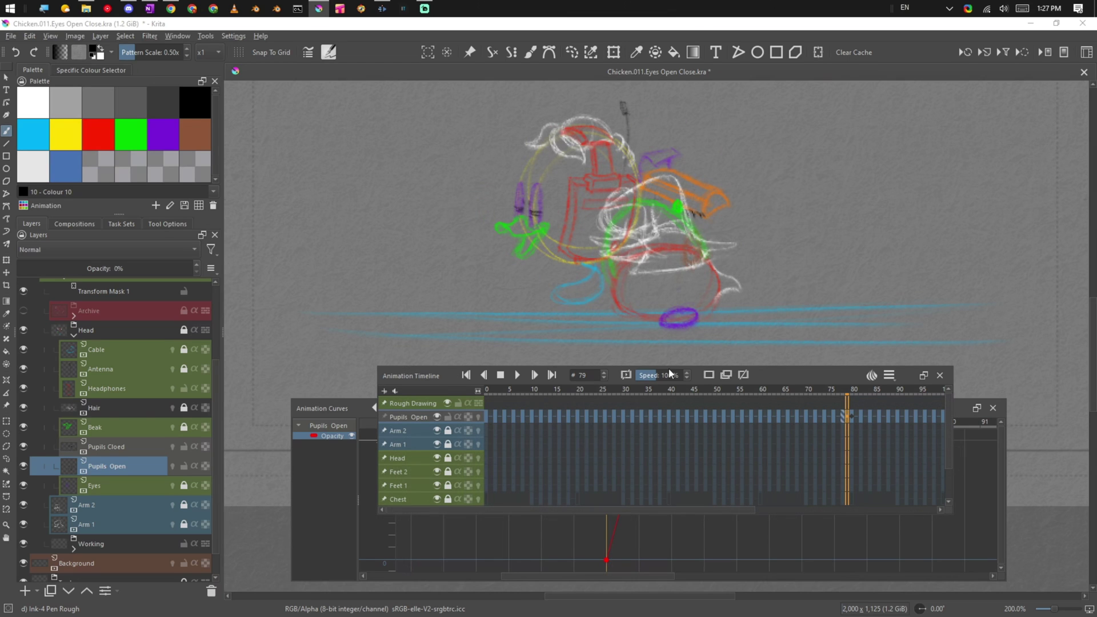
pyautogui.moveTo(647, 389); pyautogui.dragTo(347, 484)
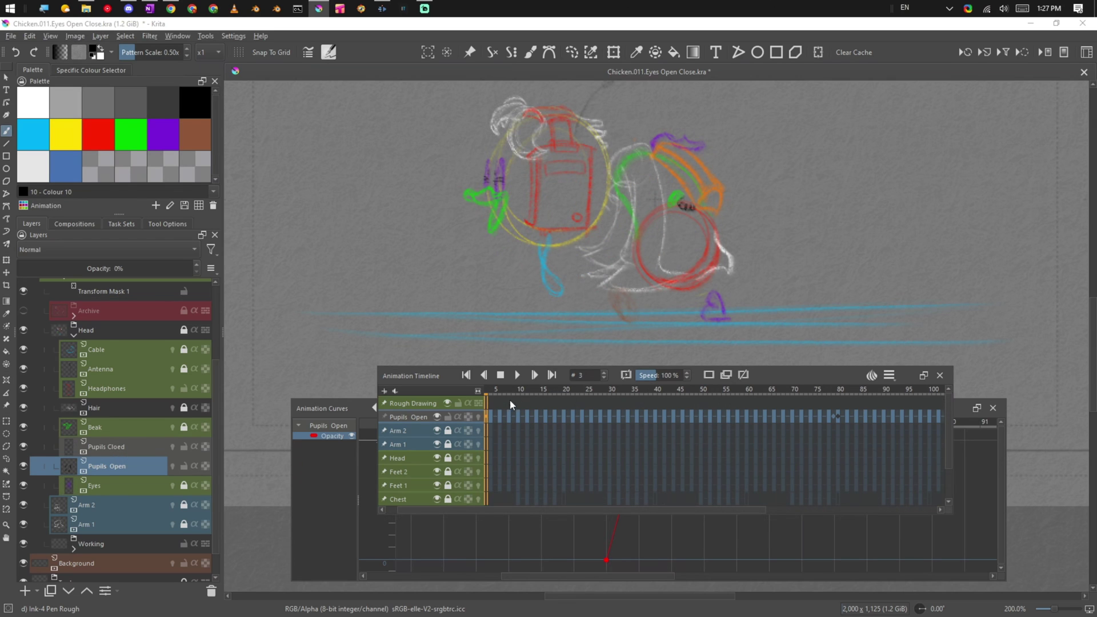
pyautogui.moveTo(534, 389); pyautogui.dragTo(783, 378)
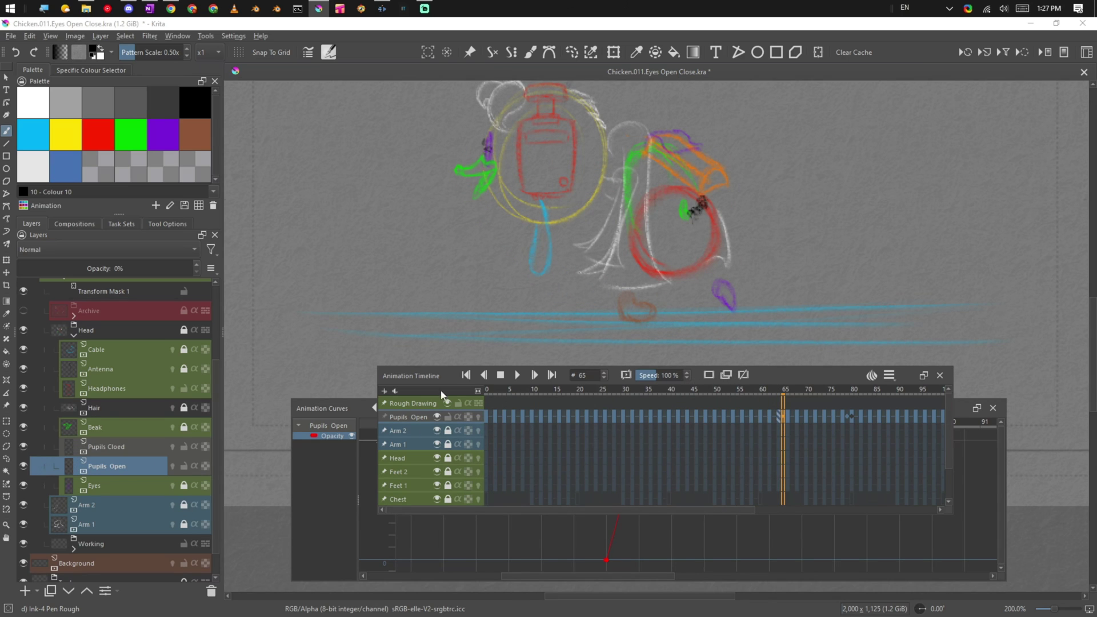
# - Scrub the curves ruler up to frame 80, then raise the Animation Timeline with its layer rows
pyautogui.click(333, 407)
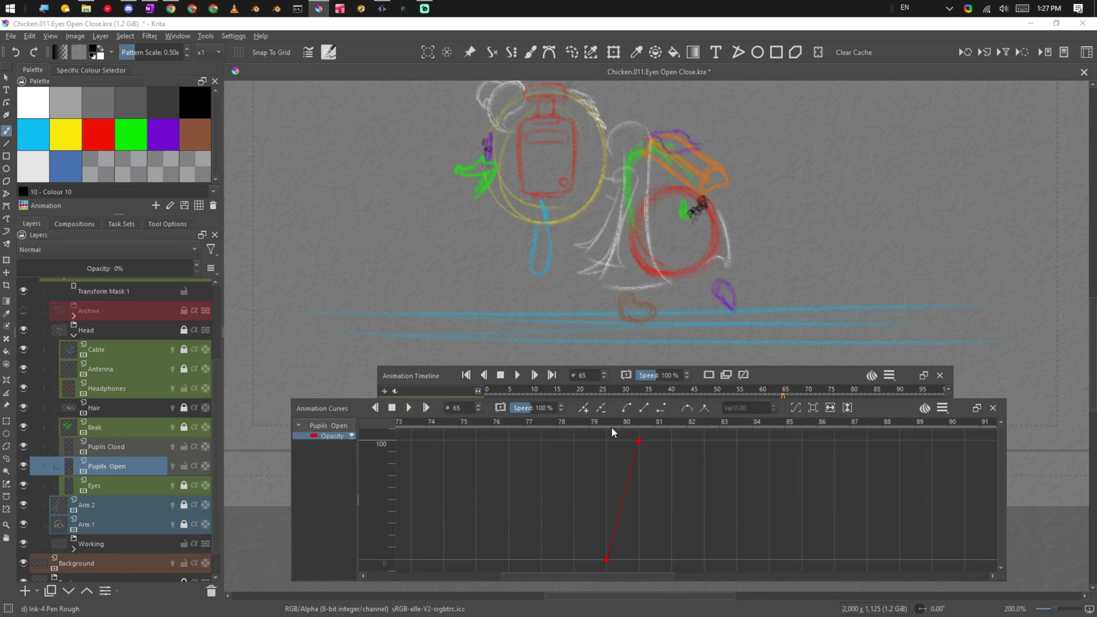
pyautogui.moveTo(612, 429)
pyautogui.mouseDown()
pyautogui.moveTo(640, 427)
pyautogui.moveTo(560, 426)
pyautogui.moveTo(631, 422)
pyautogui.mouseUp()
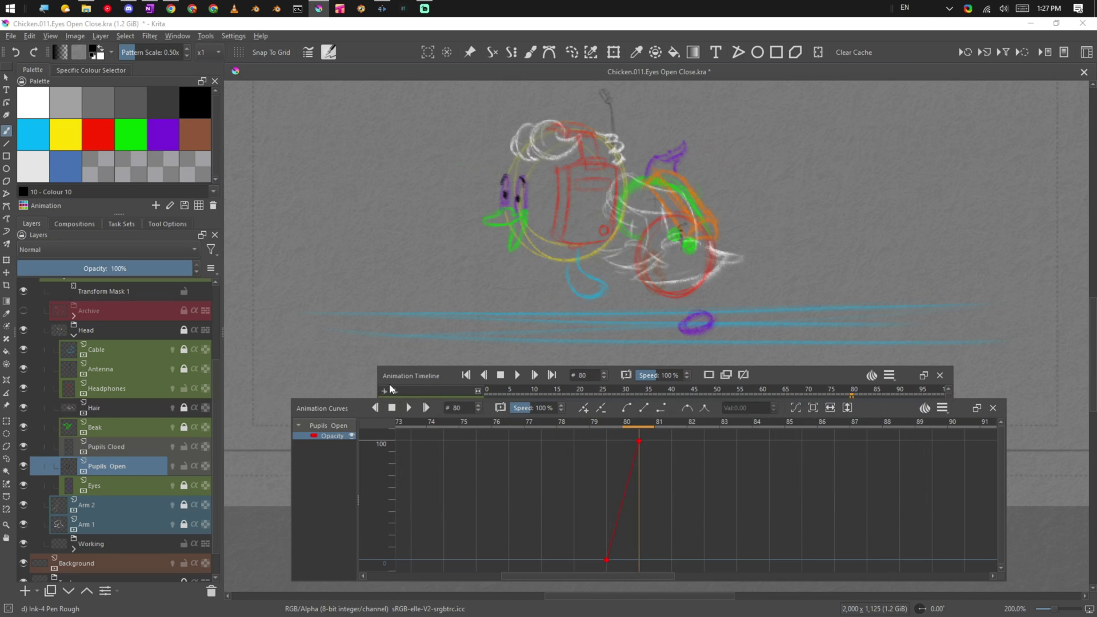
pyautogui.click(402, 378)
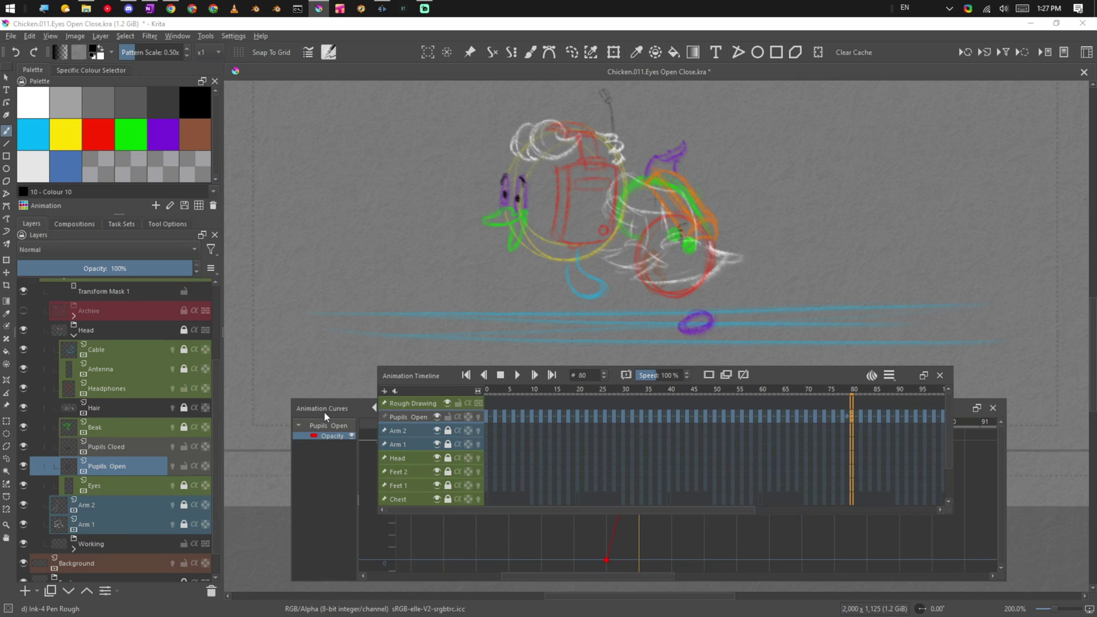
# - Raise the Animation Curves docker, compare eye states at frames 79 and 80, then return to frame 72
pyautogui.moveTo(324, 412)
pyautogui.mouseDown()
pyautogui.moveTo(314, 400)
pyautogui.moveTo(330, 411)
pyautogui.mouseUp()
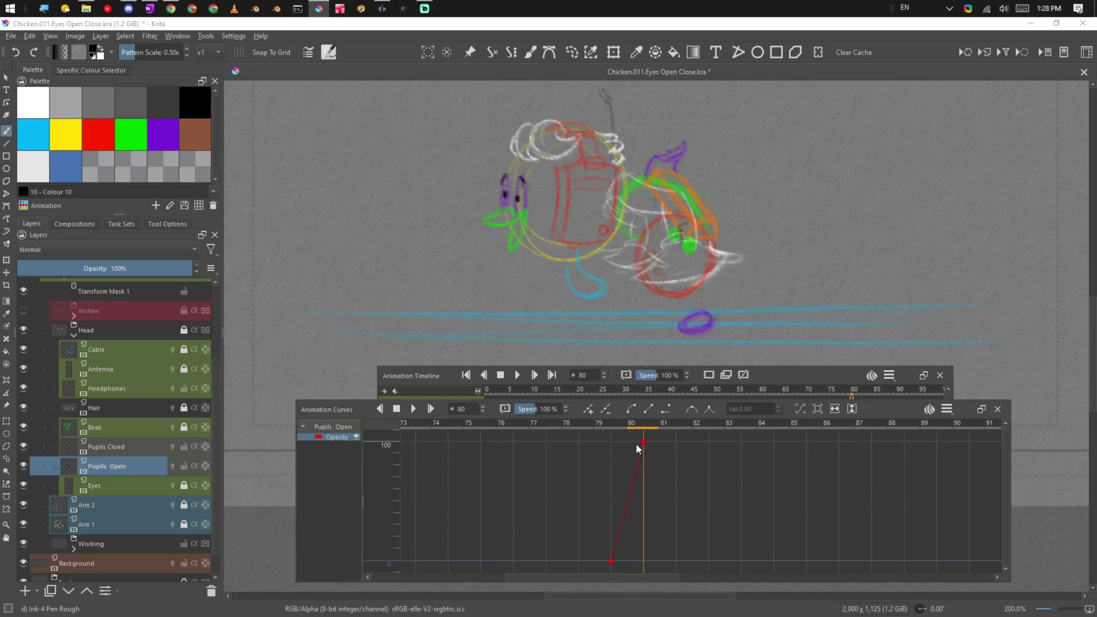
pyautogui.click(612, 425)
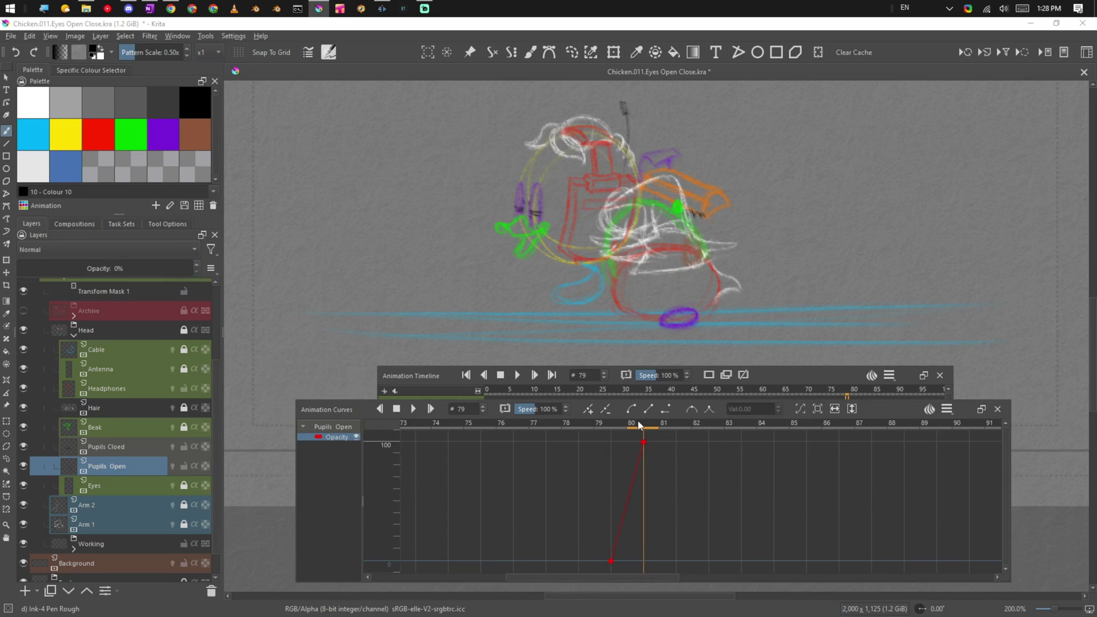
pyautogui.moveTo(618, 429); pyautogui.dragTo(638, 426)
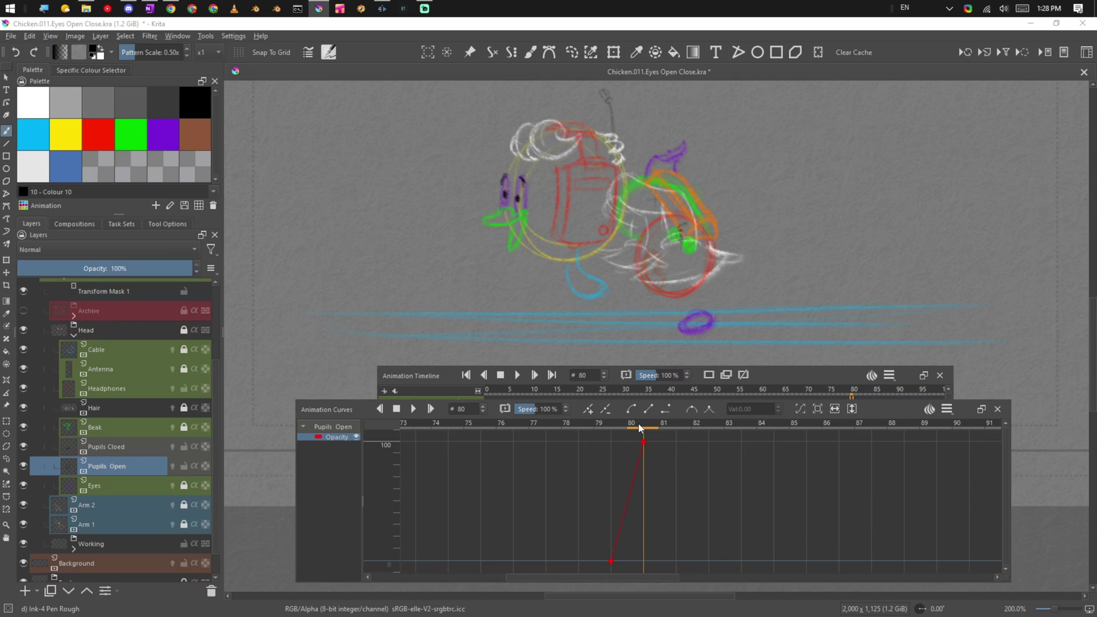
pyautogui.moveTo(639, 427); pyautogui.dragTo(392, 436)
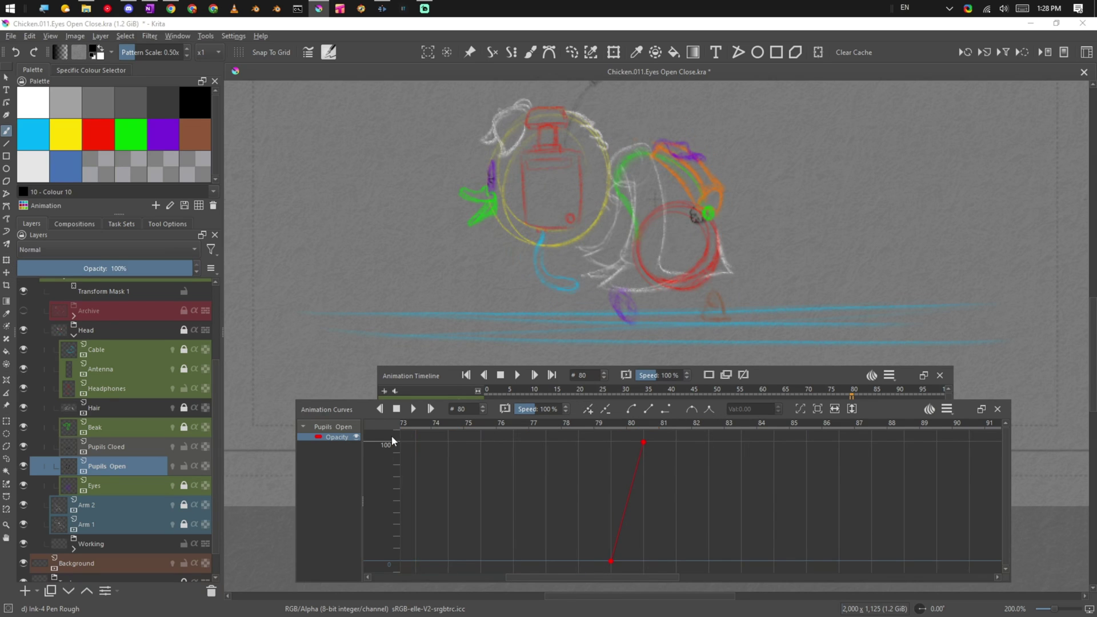
# - Play the walk cycle to check the pupils switching, then stop it at frame 72
pyautogui.click(517, 375)
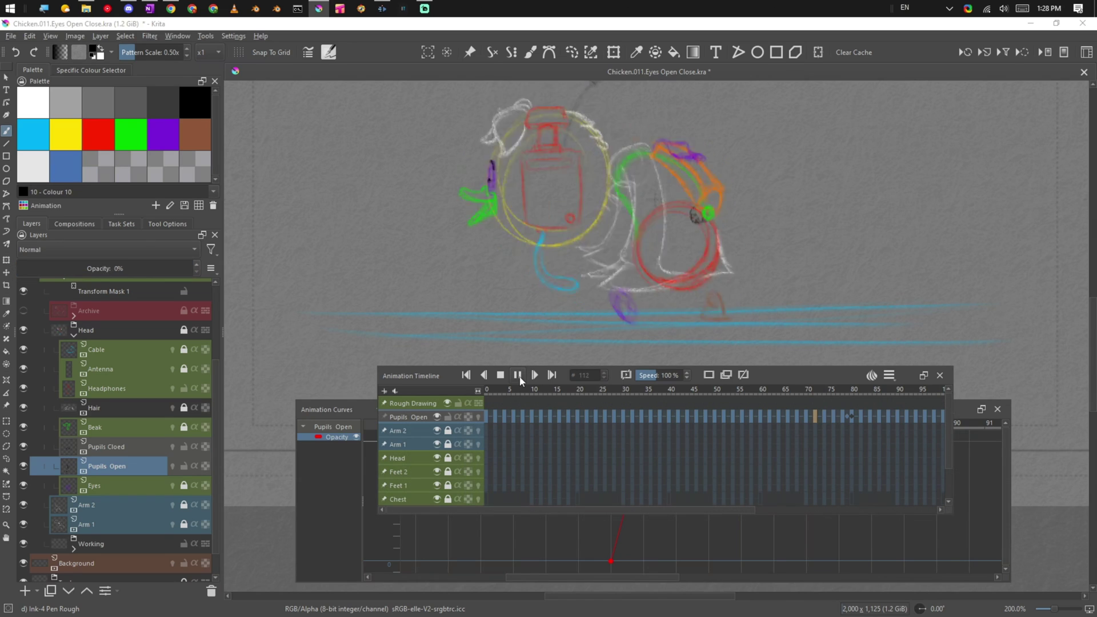
pyautogui.click(504, 374)
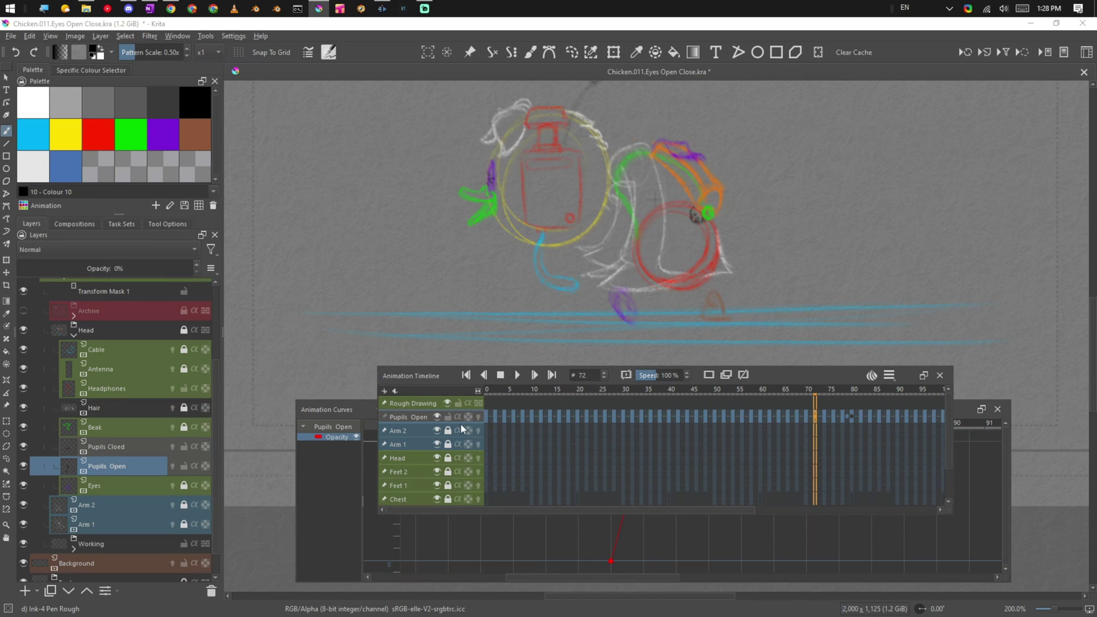